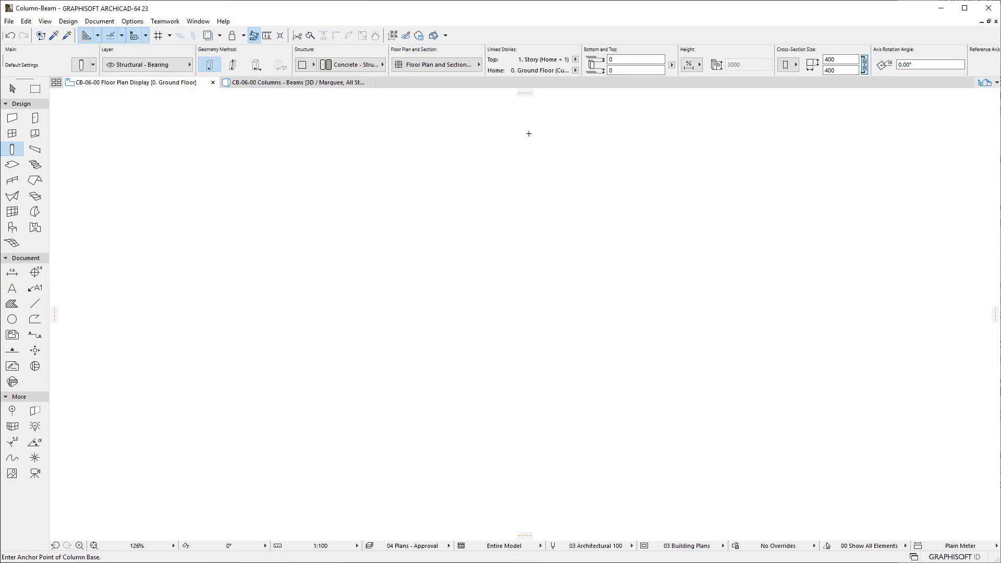
- Review the Show on Stories choices for columns in the Info Box and Column Default Settings
click(472, 65)
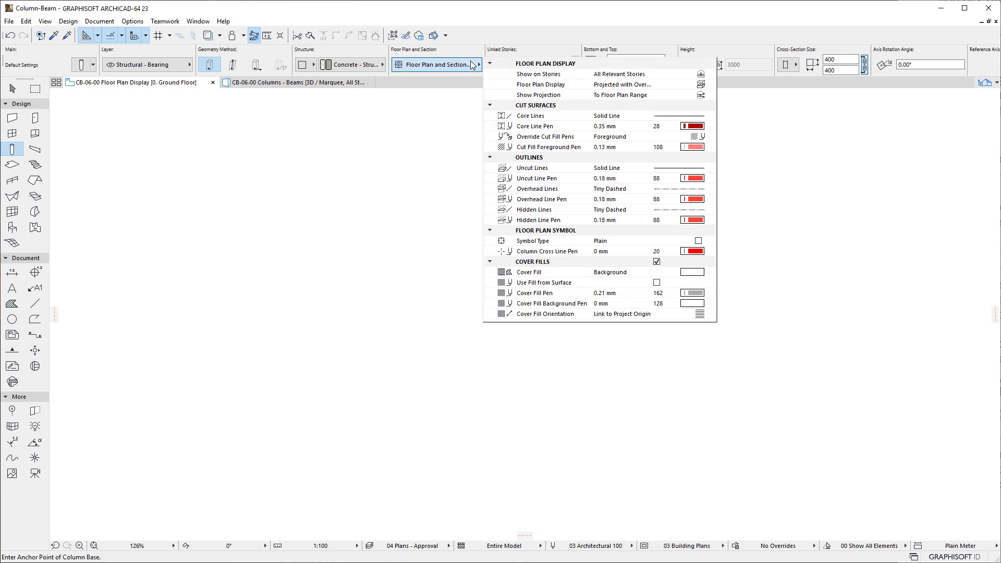
click(711, 74)
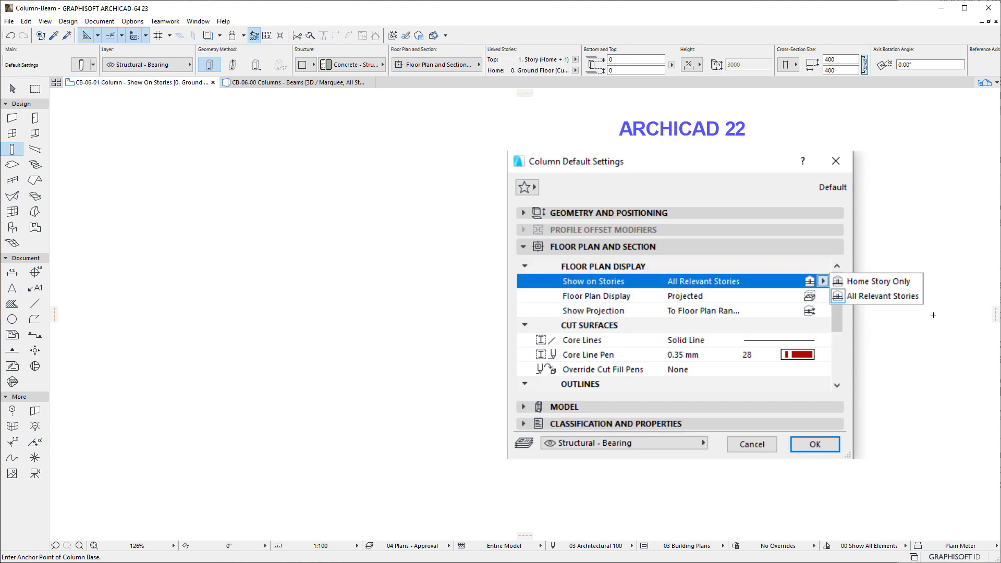
click(82, 64)
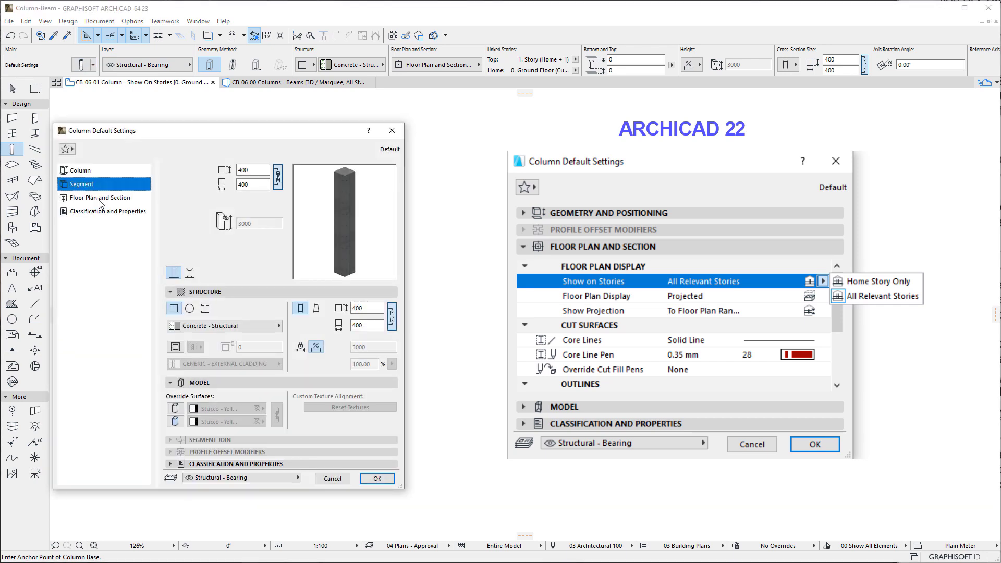
click(100, 199)
click(382, 356)
click(383, 355)
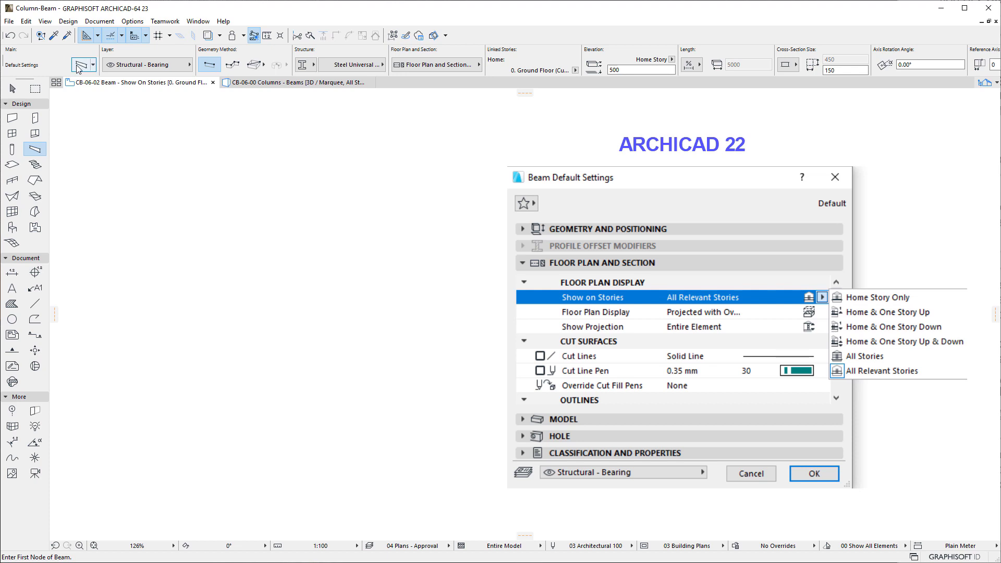
- Review the Show on Stories choices in the Beam Default Settings' Floor Plan and Section panel
click(79, 66)
click(86, 221)
click(379, 371)
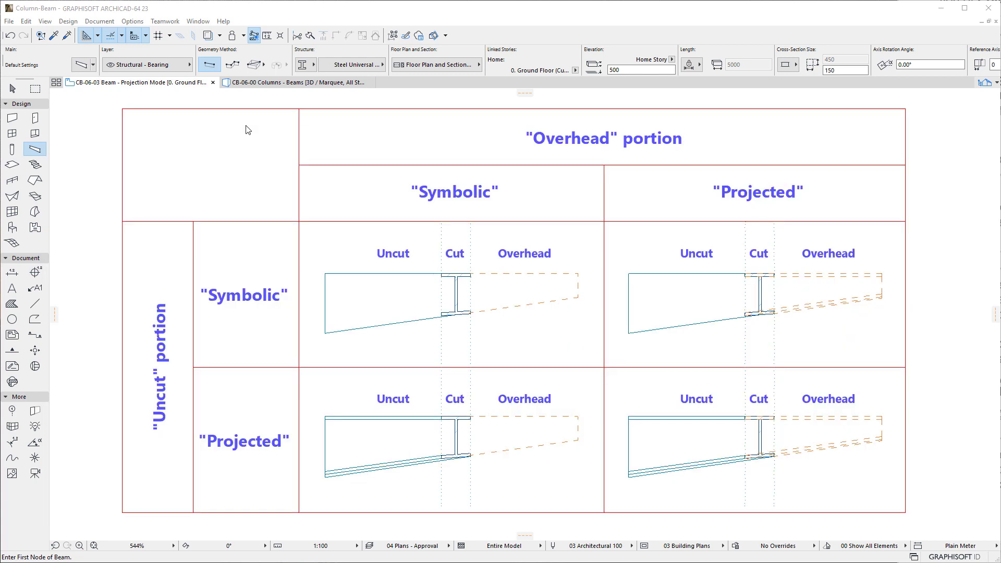
- Select the Projected sample beam and bring up its Projection Mode options
click(450, 68)
click(710, 95)
shift+click(358, 417)
click(480, 64)
click(711, 95)
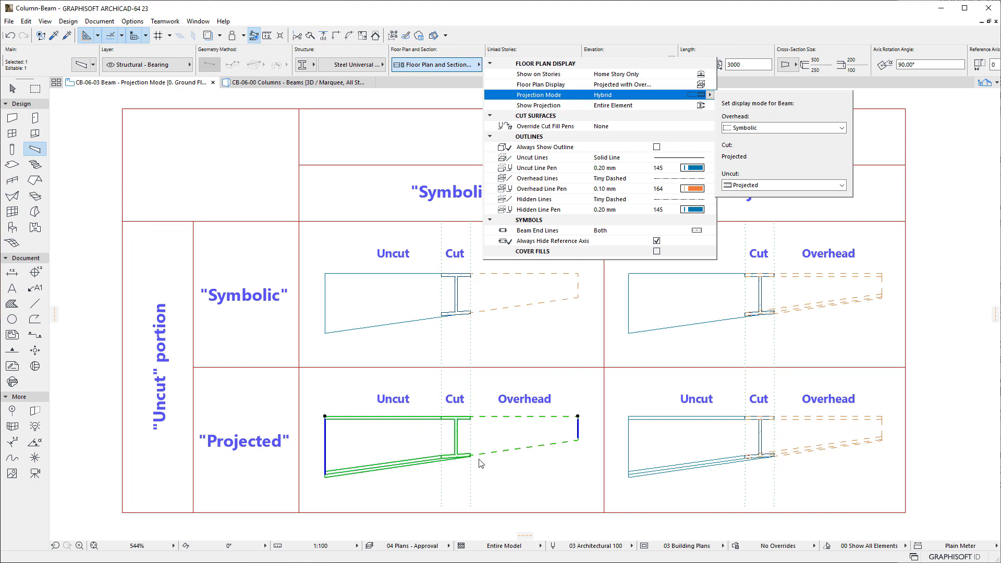
- Set the beam's Uncut portion to Projected and Overhead portion to Symbolic
click(767, 185)
click(768, 204)
click(775, 128)
click(777, 139)
click(940, 345)
click(939, 343)
- Inspect the Always Hide Reference Axis setting on the top-right sample beam
key(Escape)
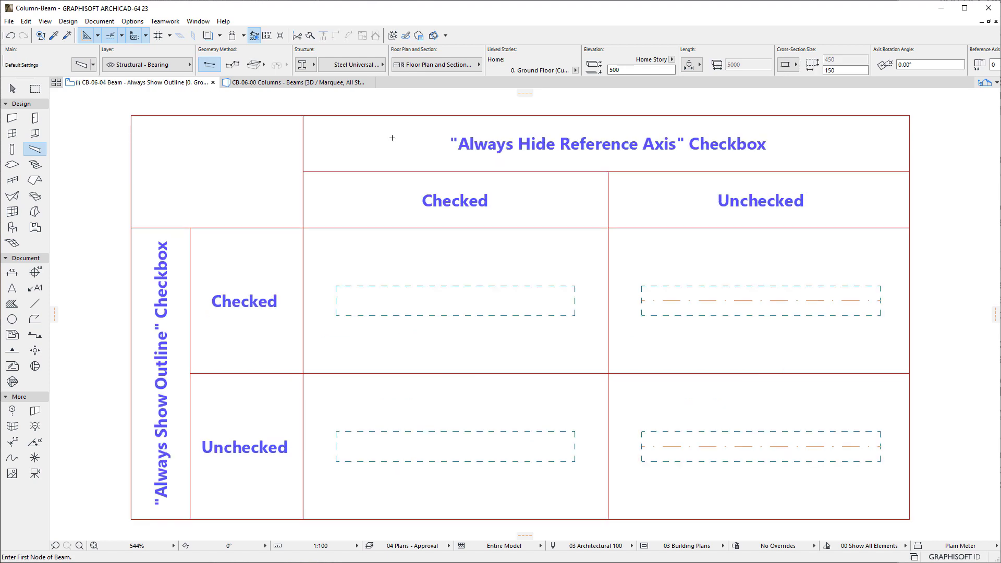
shift+click(650, 301)
click(472, 65)
click(622, 267)
key(Escape)
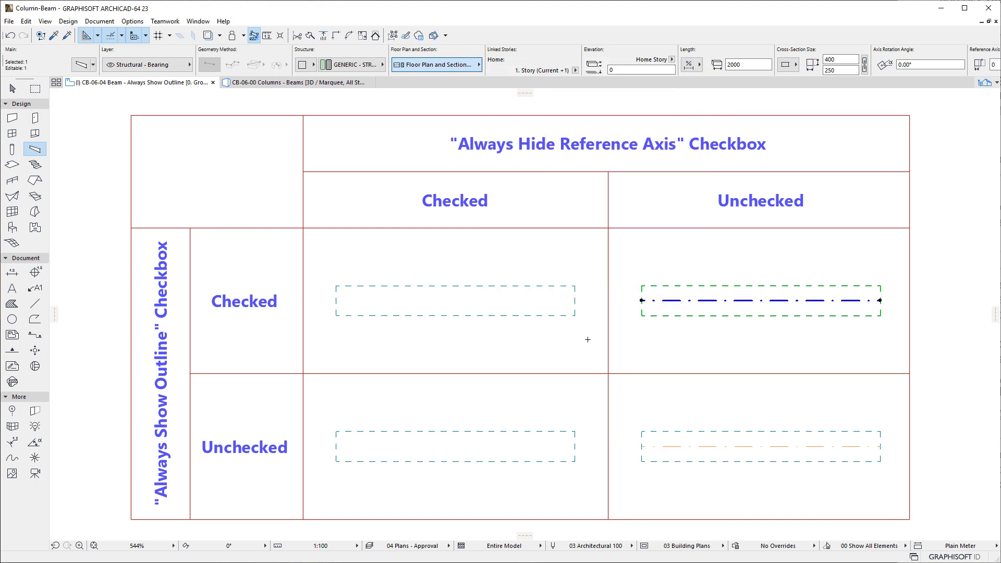
key(Escape)
- Inspect the Always Hide Reference Axis setting on the top-left sample beam
shift+click(562, 301)
click(475, 65)
click(669, 267)
click(591, 339)
- Set Beam to Axis only in the Model View Options and apply
click(645, 547)
click(429, 209)
click(431, 228)
click(546, 505)
- Inspect the Always Show Outline setting on the Checked/Checked sample beam
key(Escape)
shift+click(559, 285)
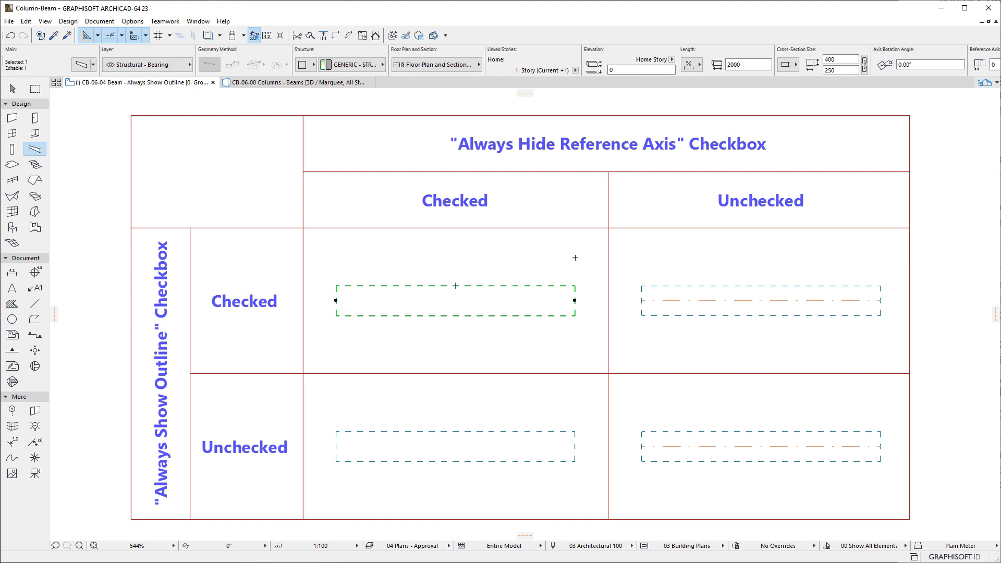
click(470, 67)
click(617, 171)
- Reapply Axis only for beams in Model View Options, then deselect
click(644, 546)
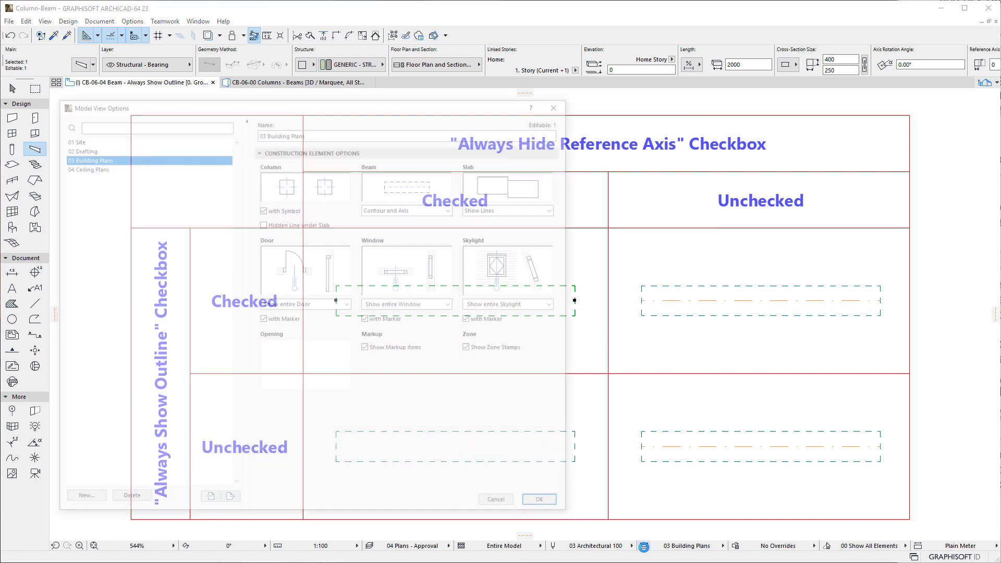
click(452, 209)
click(448, 227)
click(547, 506)
key(Escape)
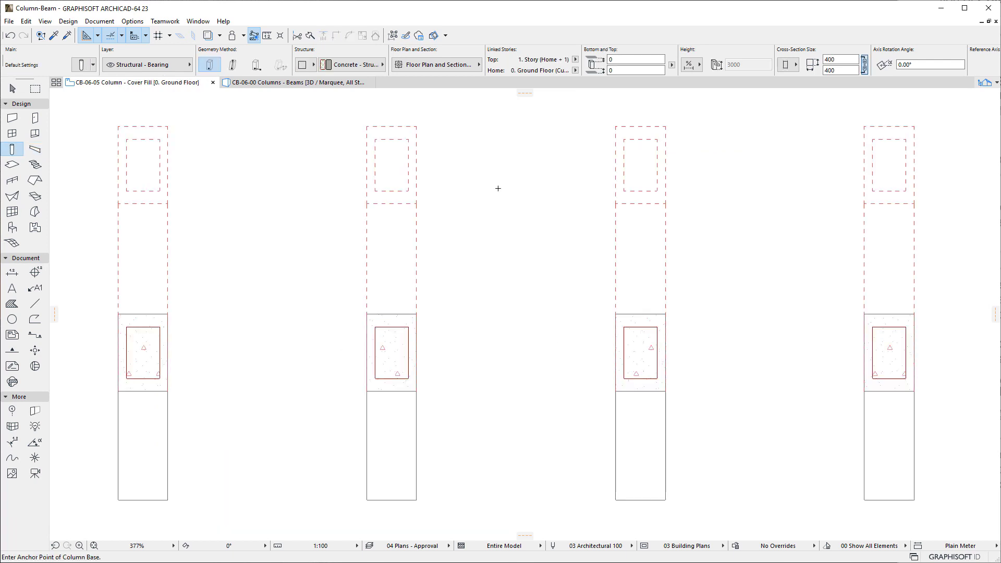
- Marquee-select the four columns and open their Floor Plan and Section settings
click(473, 66)
click(34, 149)
click(426, 66)
click(13, 150)
shift+drag(949, 111, 79, 467)
click(445, 66)
- Turn on cover fills with Stonework 02 pattern and 3D Distortion orientation
click(657, 304)
click(711, 316)
click(751, 463)
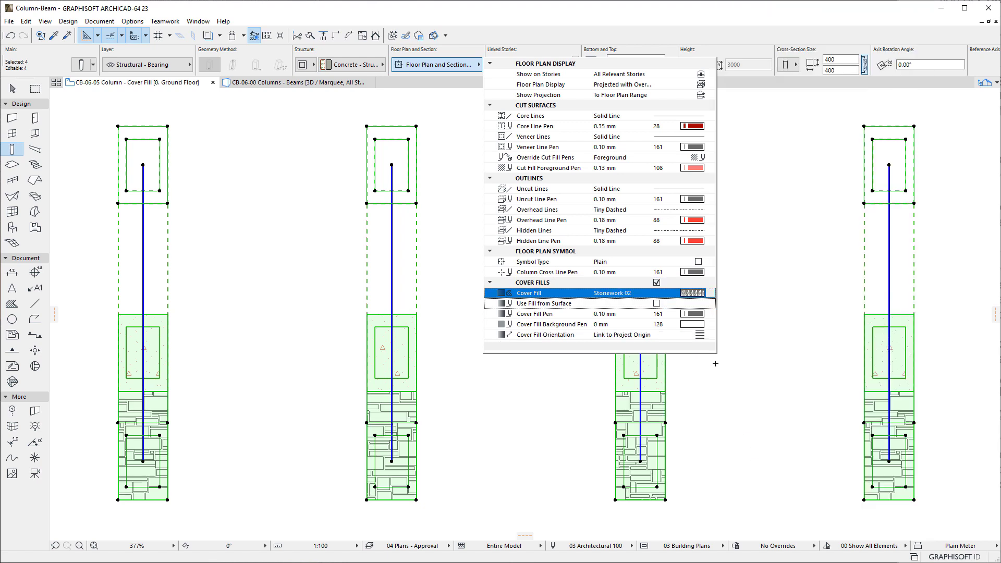
click(713, 356)
click(712, 356)
click(753, 397)
key(Escape)
key(Escape)
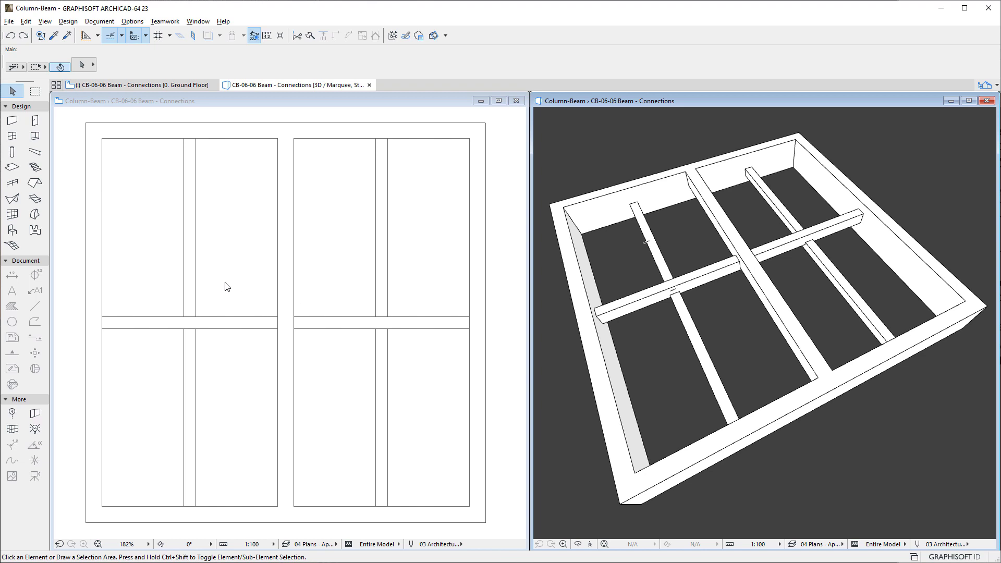
- Select the first, crossing, diagonal and right beams in the 3D window
click(223, 284)
click(690, 250)
click(663, 267)
shift+click(710, 270)
shift+click(759, 279)
shift+click(824, 267)
key(Escape)
- Set the right grid's middle beam and the left beam to elevation 0
click(502, 343)
click(376, 250)
shift+click(193, 220)
click(628, 69)
text(0)
key(Return)
click(573, 141)
- Turn on cover fills for the two vertical beams and the horizontal beam
click(235, 287)
click(235, 287)
click(195, 301)
shift+click(213, 328)
shift+click(378, 277)
click(469, 64)
click(657, 273)
- Send the two vertical beams to the back with Display Order
shift+click(331, 321)
right_click(340, 203)
mouse_move(420, 334)
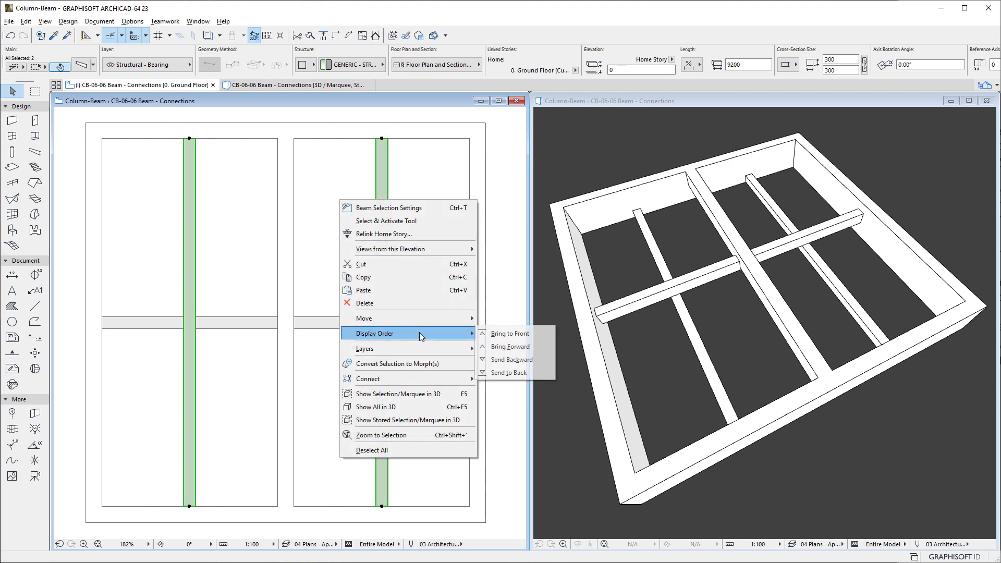
click(510, 374)
click(506, 187)
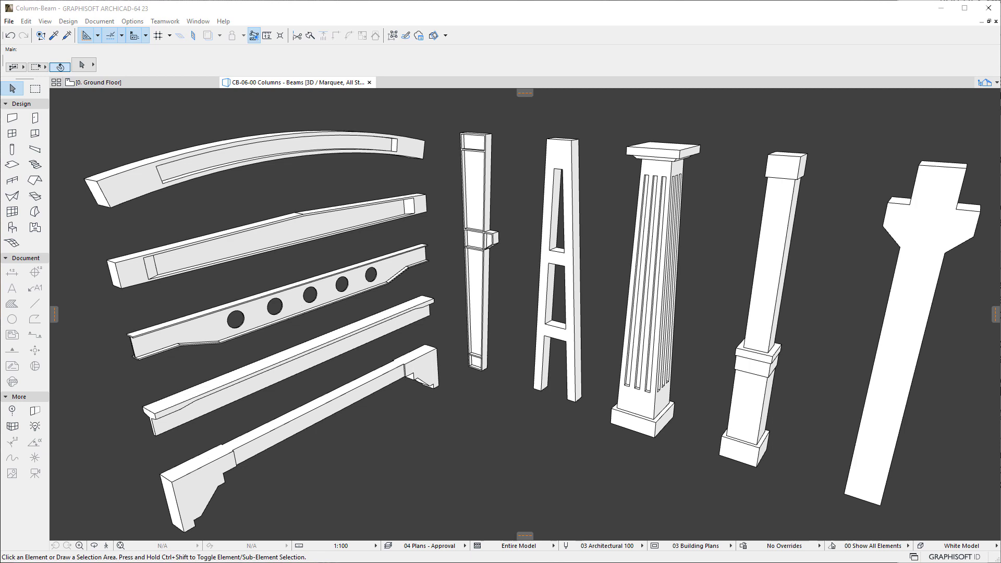